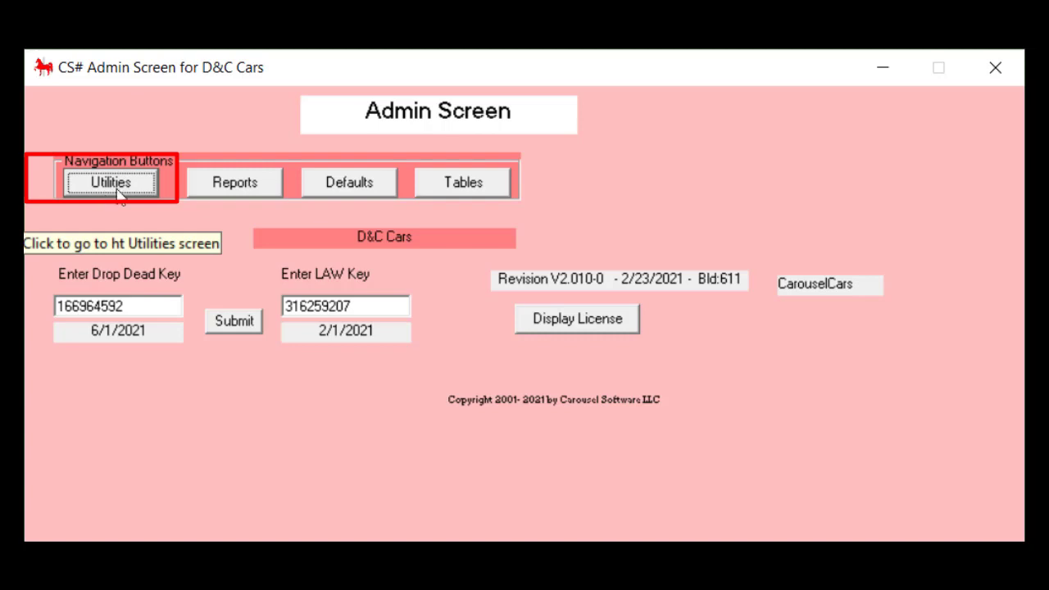
Step: Run the QuickBooks Import Generator from the Utilities screen and open the generated QB.iif file in C:\temp
click(119, 189)
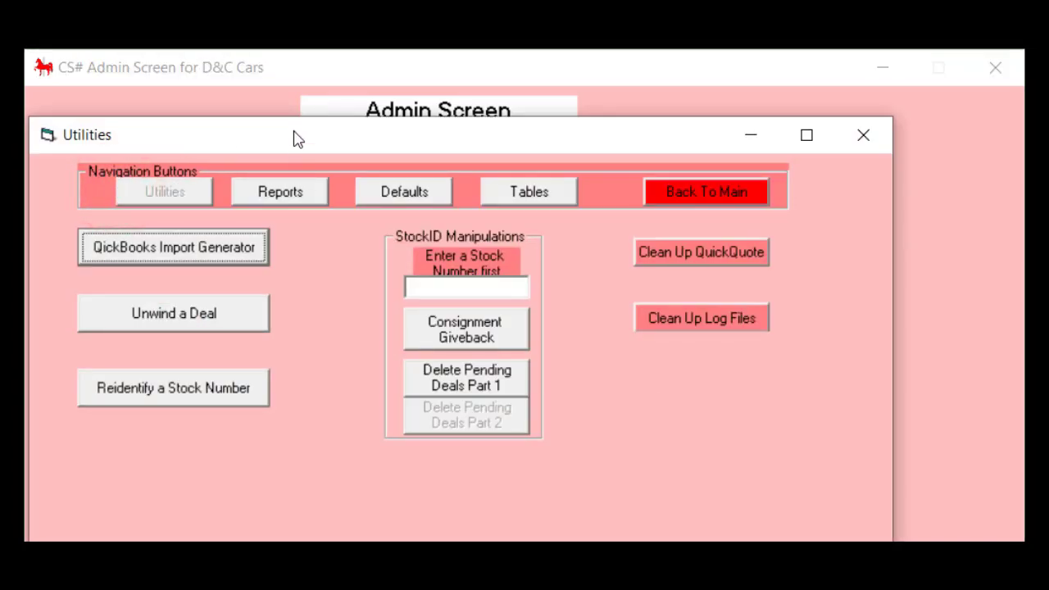
drag(297, 138, 304, 79)
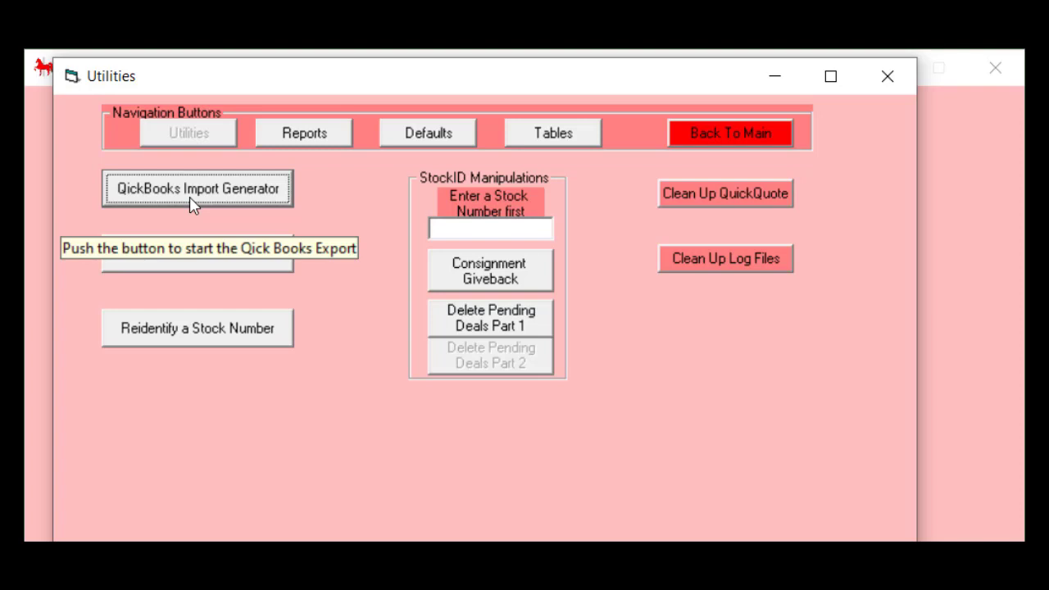
click(190, 203)
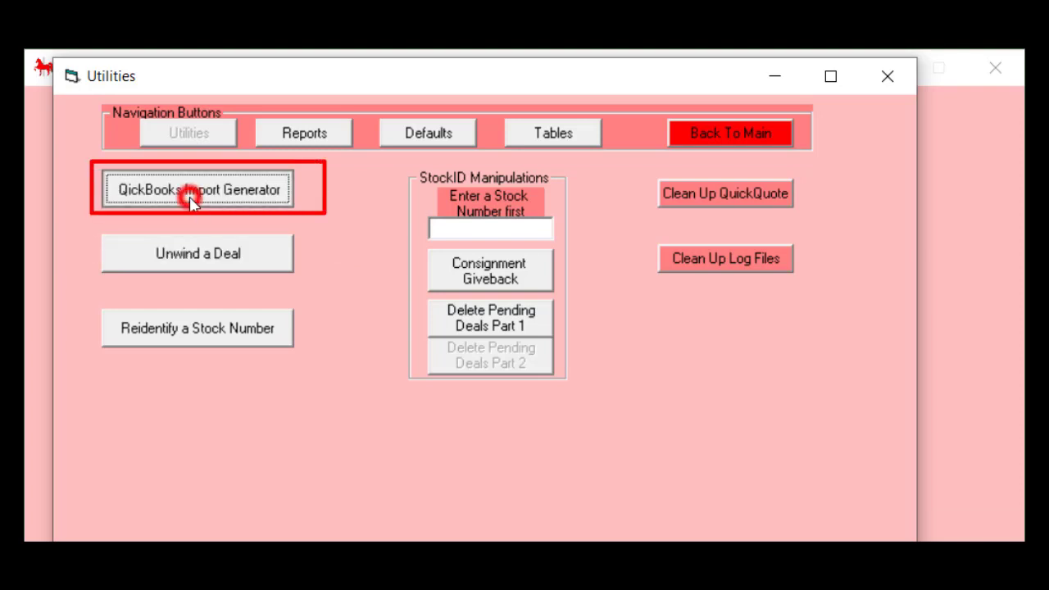
drag(807, 467, 807, 485)
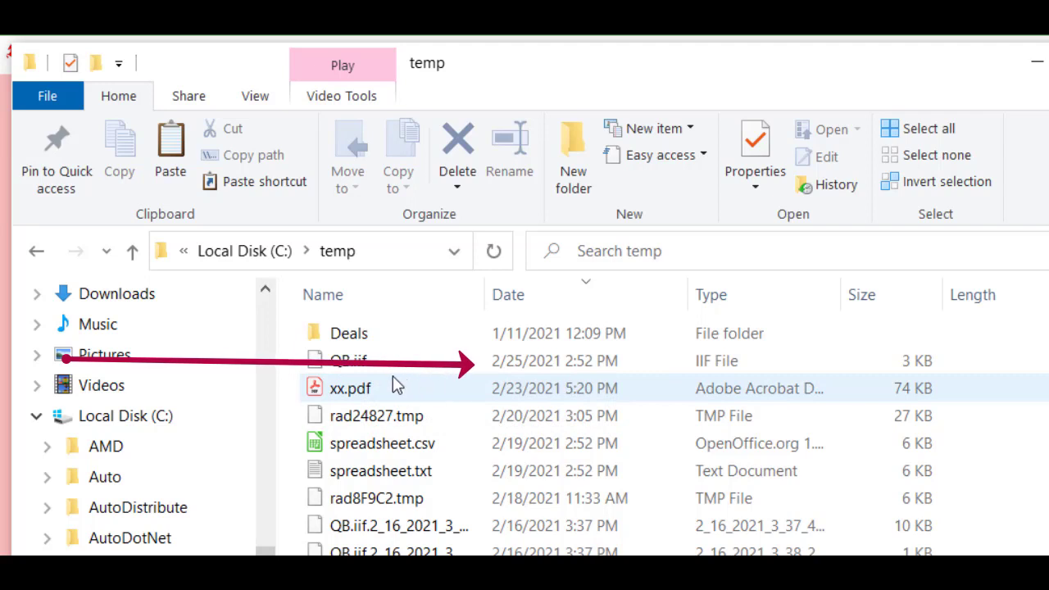
double_click(346, 364)
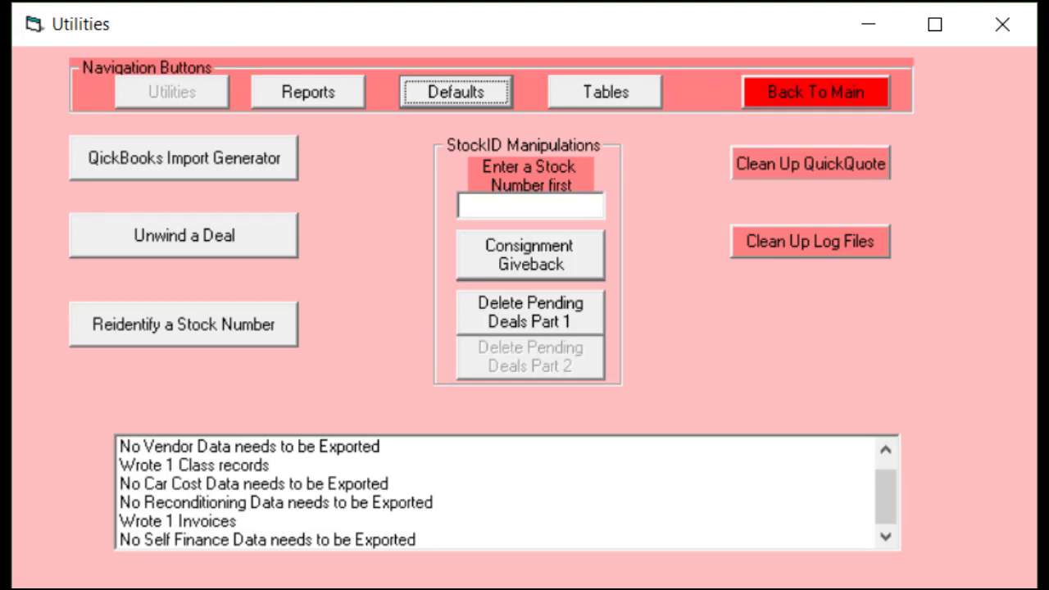
Step: Reidentify stock number 7033 as 7033X and apply the change
click(179, 331)
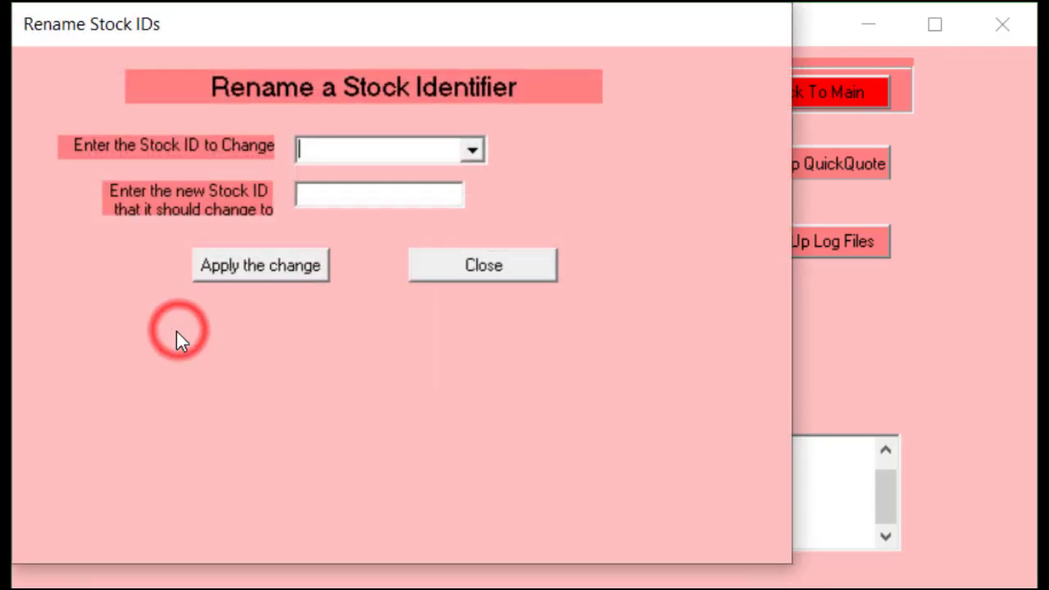
click(475, 152)
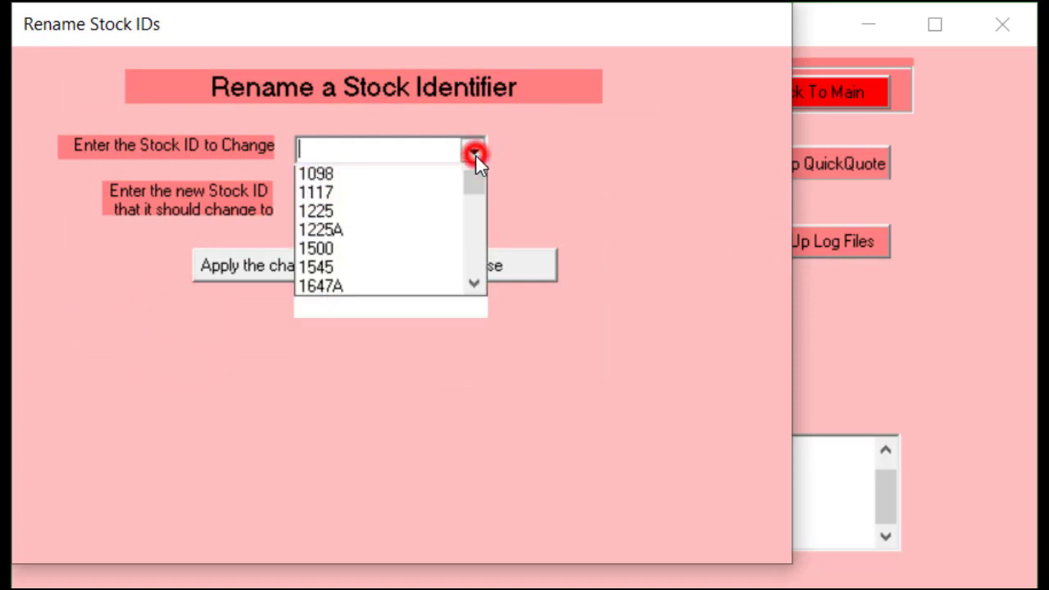
drag(476, 207, 483, 287)
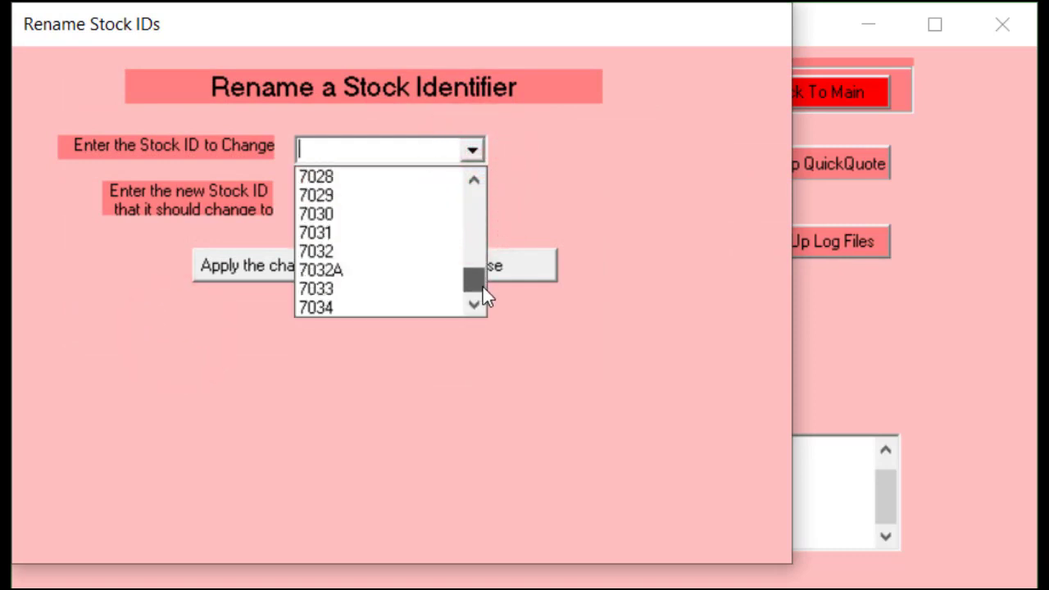
click(319, 288)
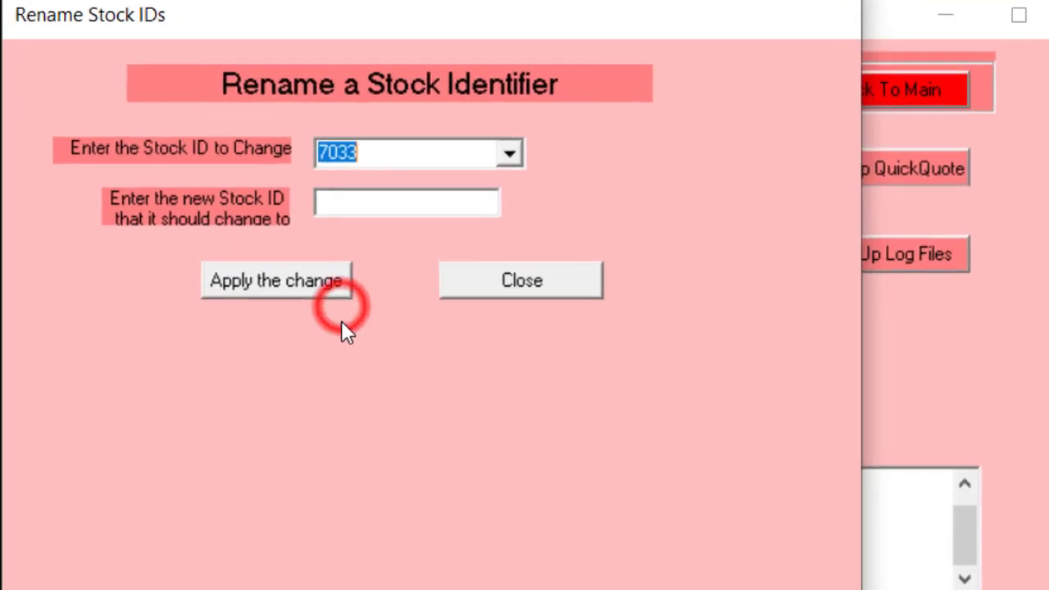
click(447, 254)
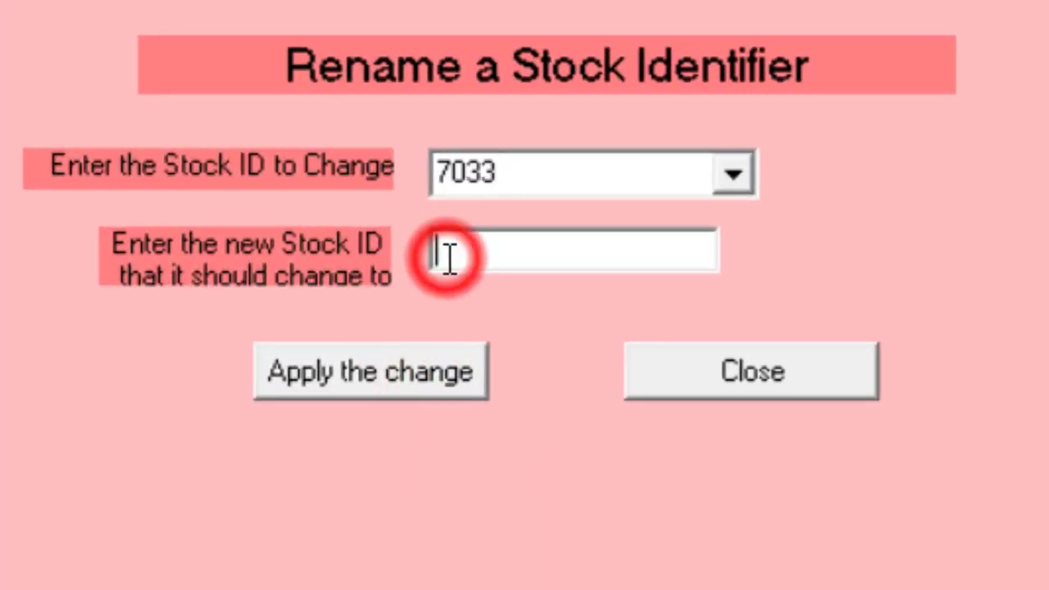
text(7033X)
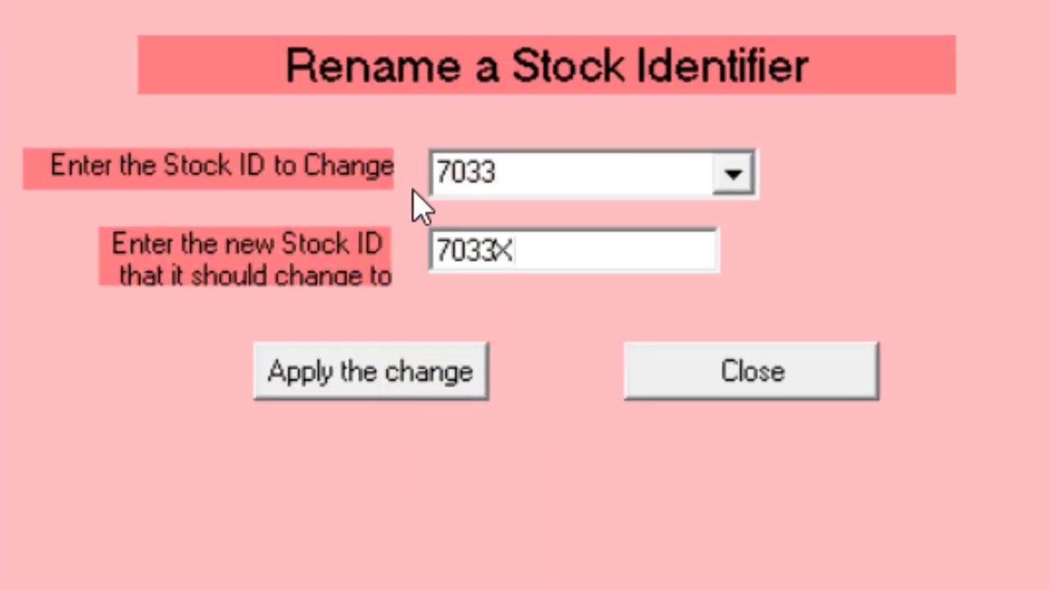
click(358, 382)
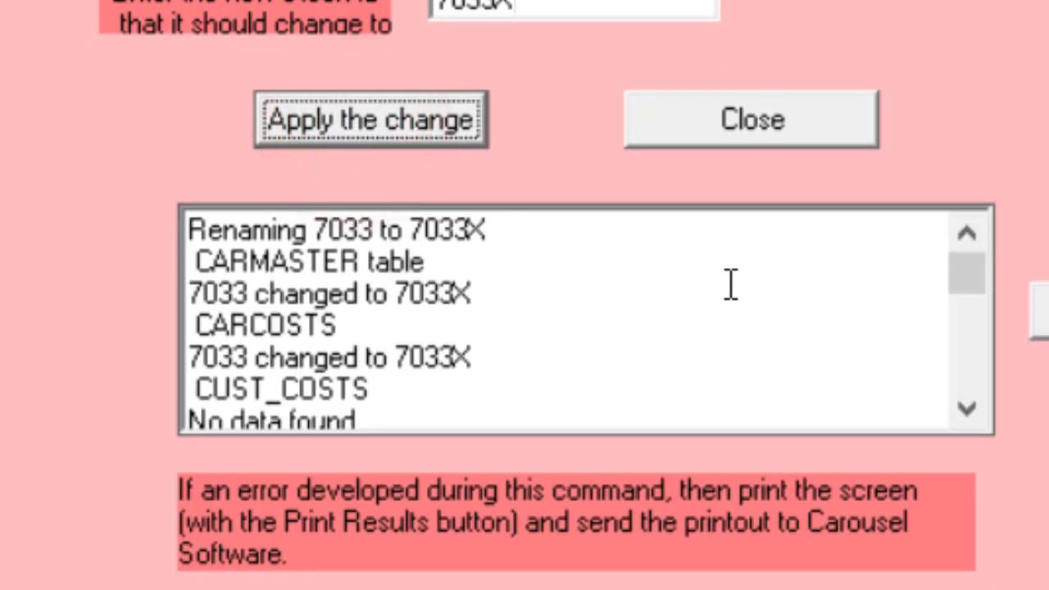
Step: Review the rename results log, close the rename dialog, and look for the renamed vehicle in the inventory's stock number list
drag(984, 283, 979, 379)
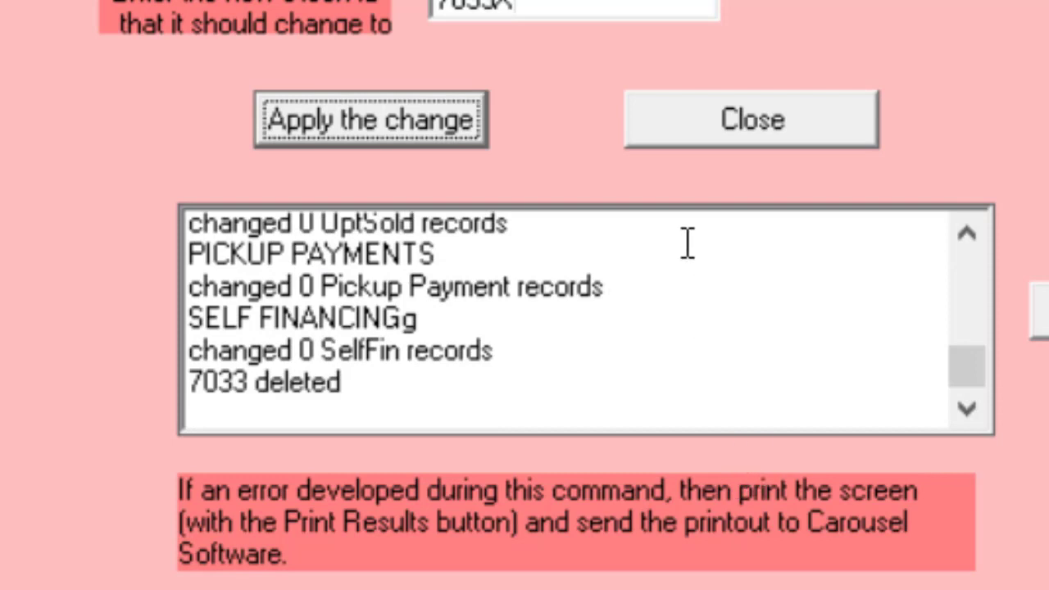
click(737, 131)
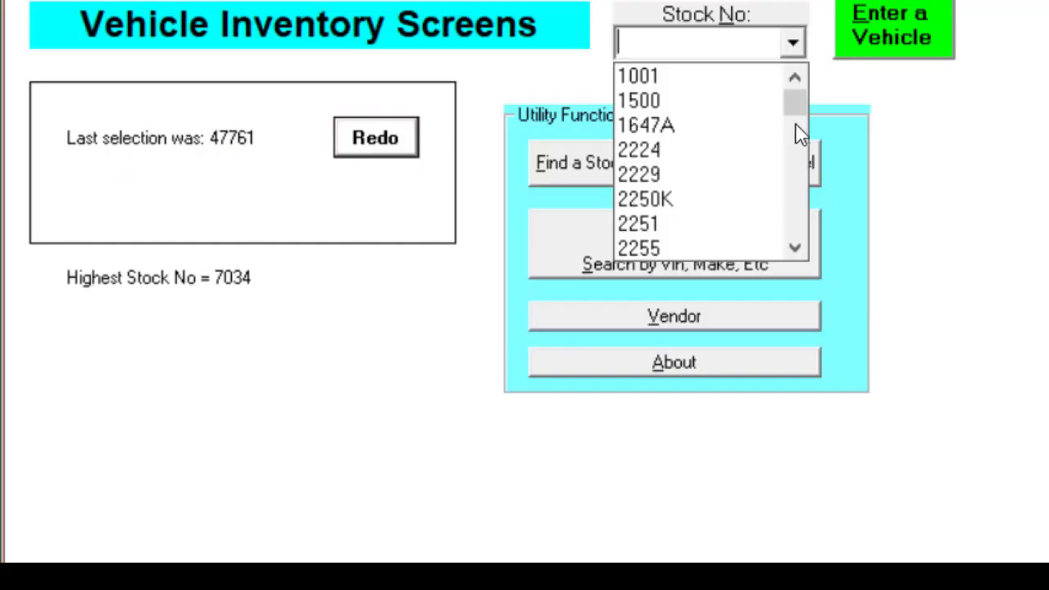
drag(796, 109, 819, 229)
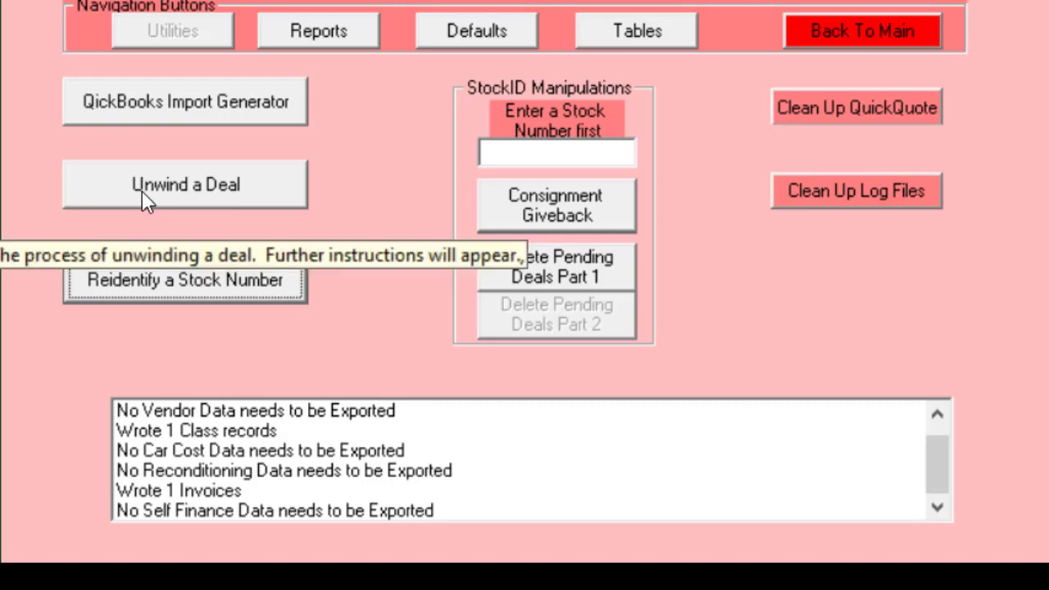
Step: Unwind the deal for sold stock number 7032 and close the unwind window
click(142, 195)
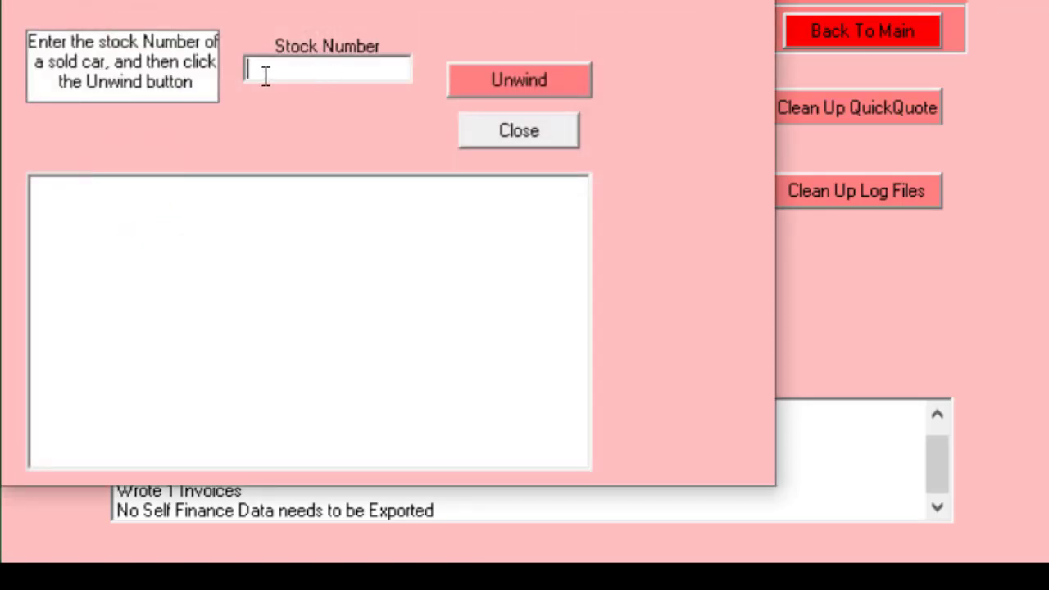
text(7032)
click(537, 85)
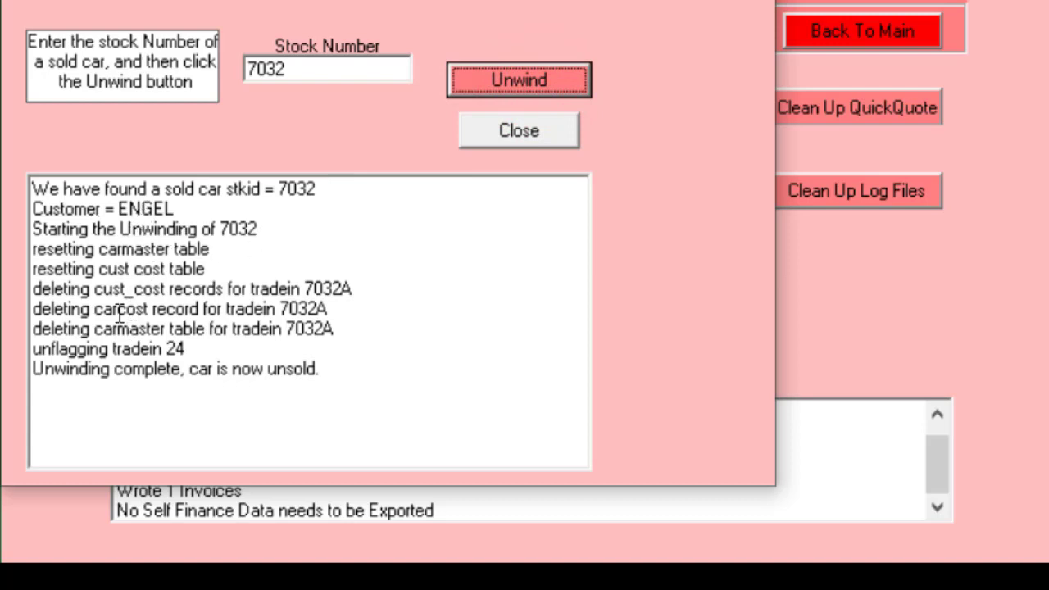
click(545, 132)
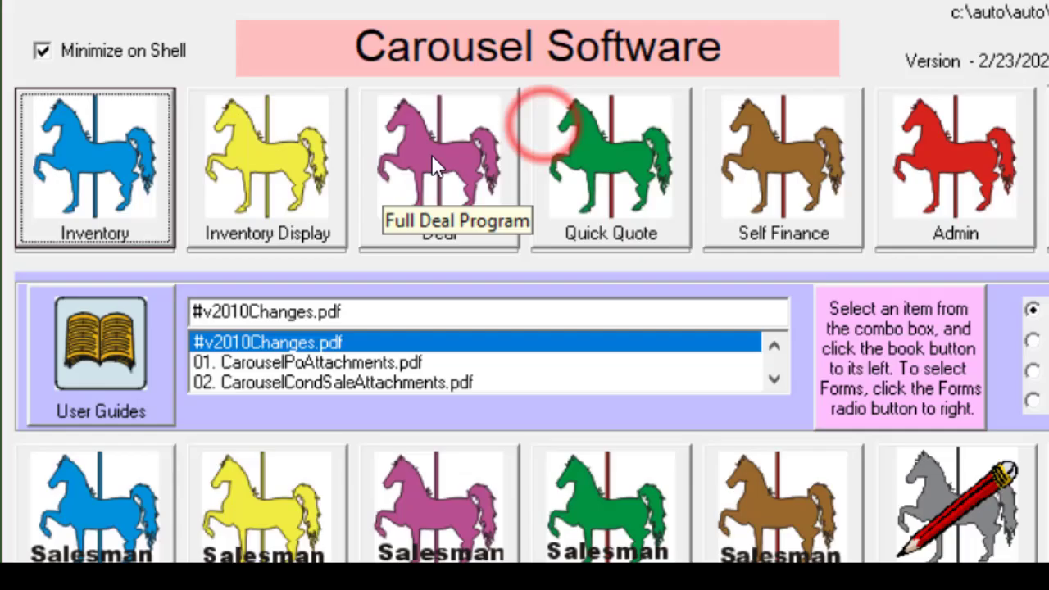
Step: Check stock number 7032 and its customer list in the Deal program, then close the program
click(435, 164)
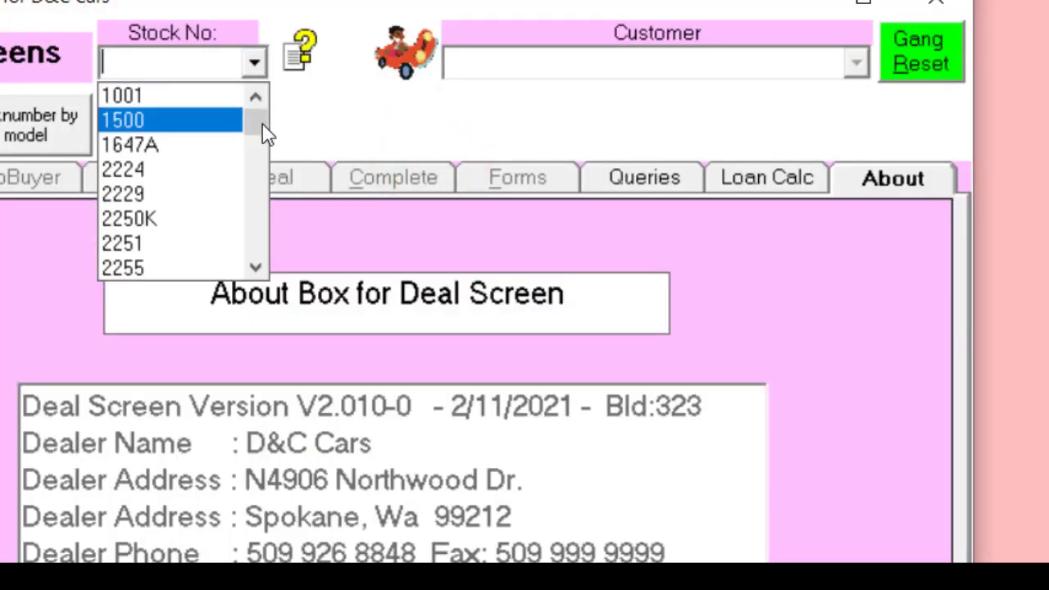
drag(266, 131, 145, 235)
click(146, 220)
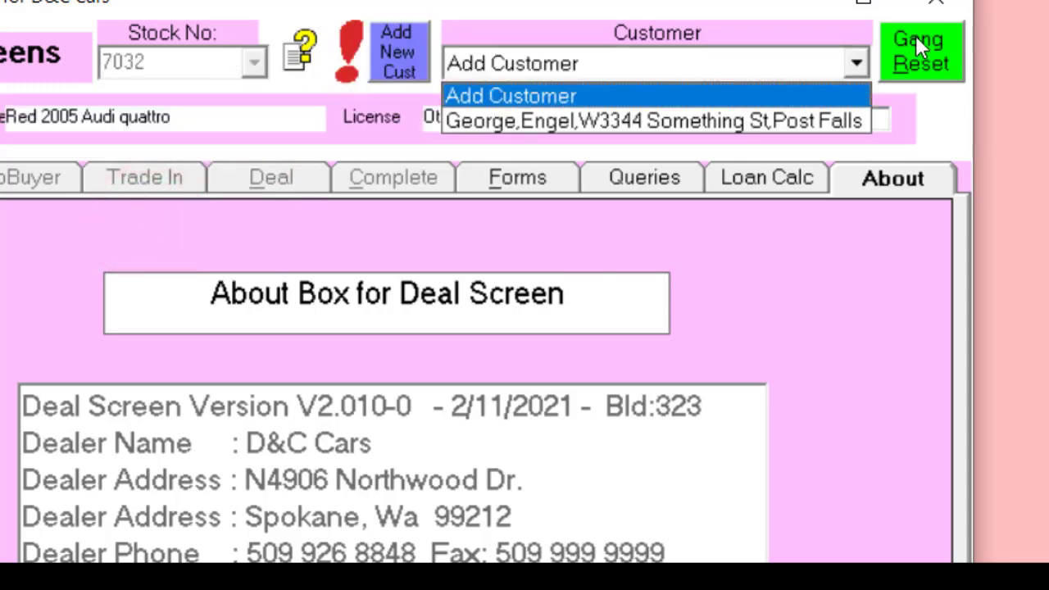
click(939, 6)
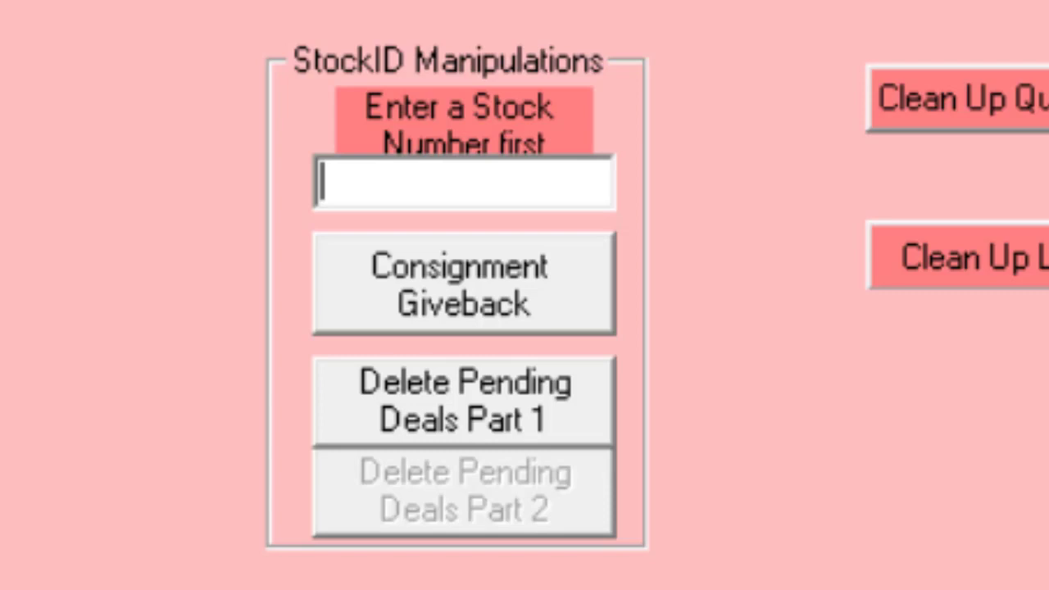
Step: Remove stock number 7033x with Consignment Giveback, confirming the deletion despite the unchecked consignment box
text(7033x)
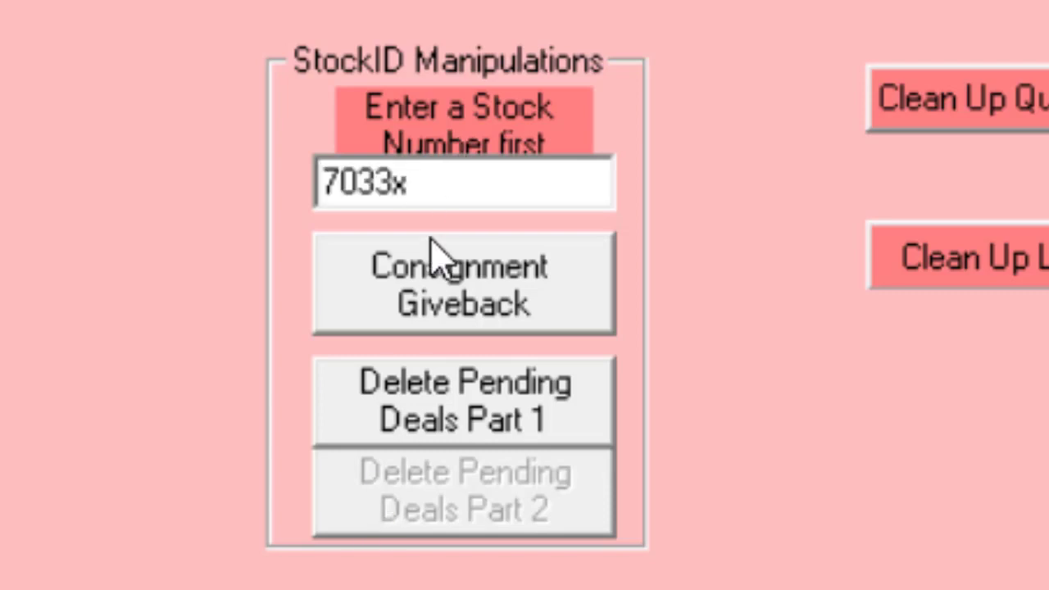
click(435, 300)
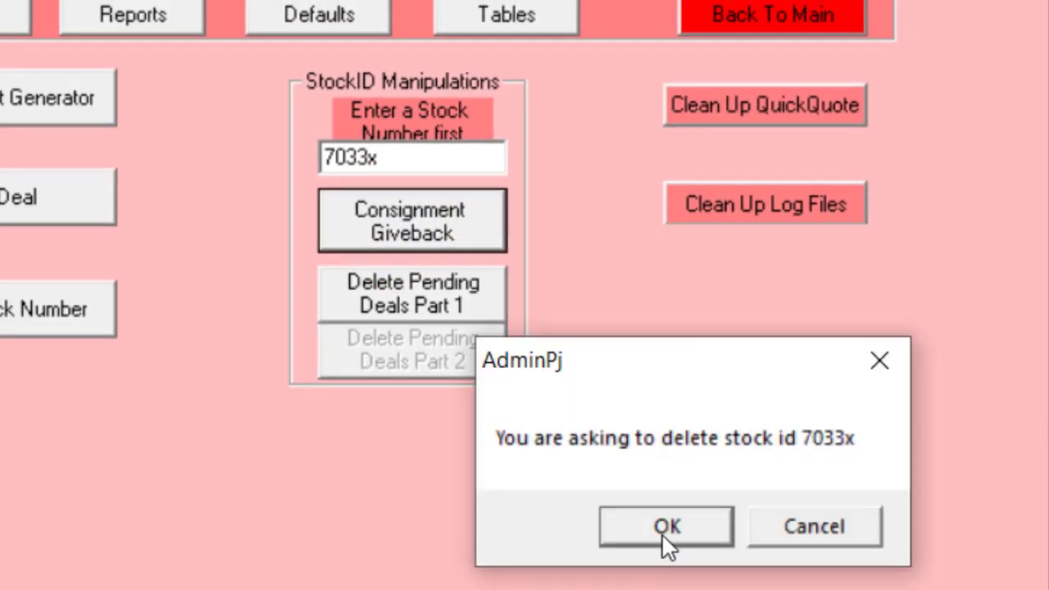
click(662, 532)
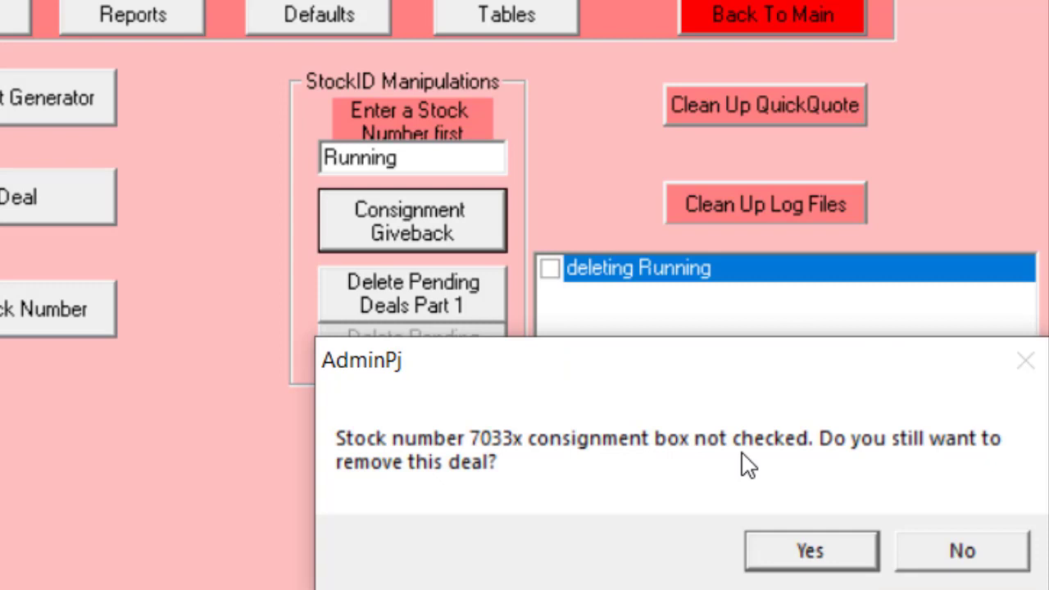
click(809, 555)
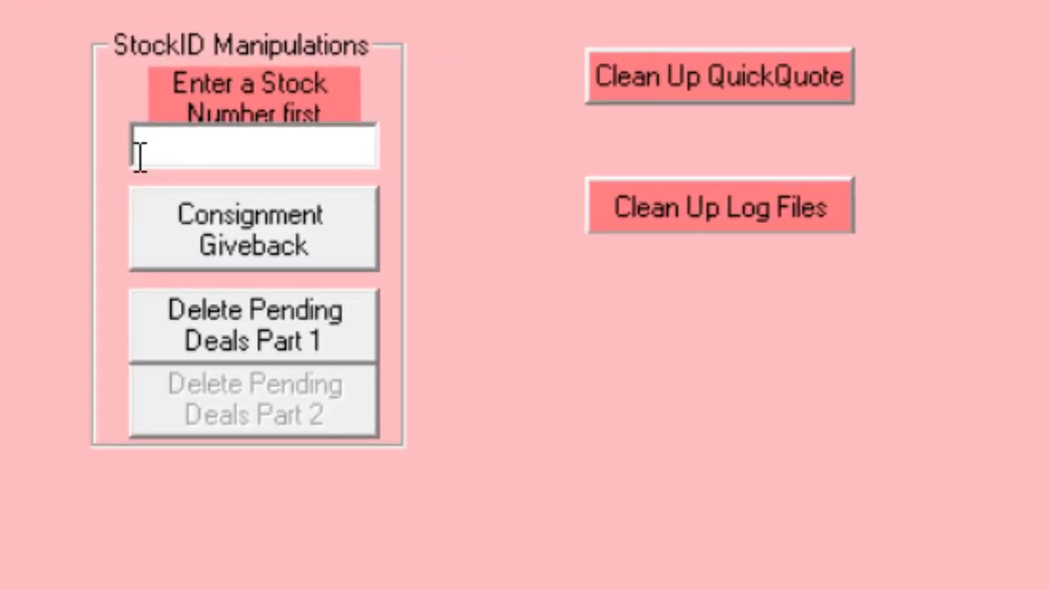
Step: Run Delete Pending Deals Part 1 for stock number 2255
click(151, 146)
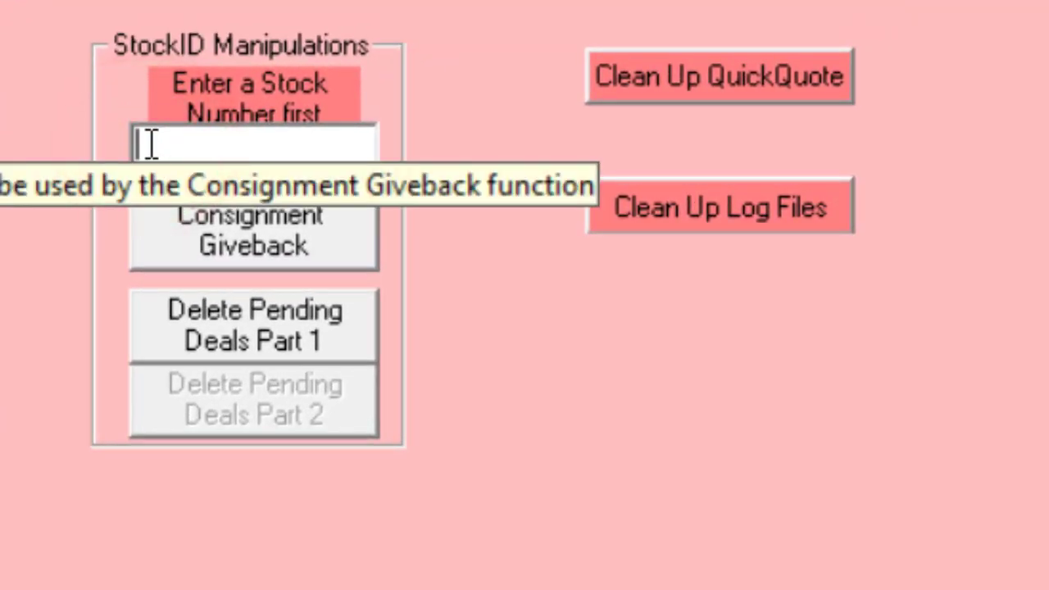
text(2255)
key(Tab)
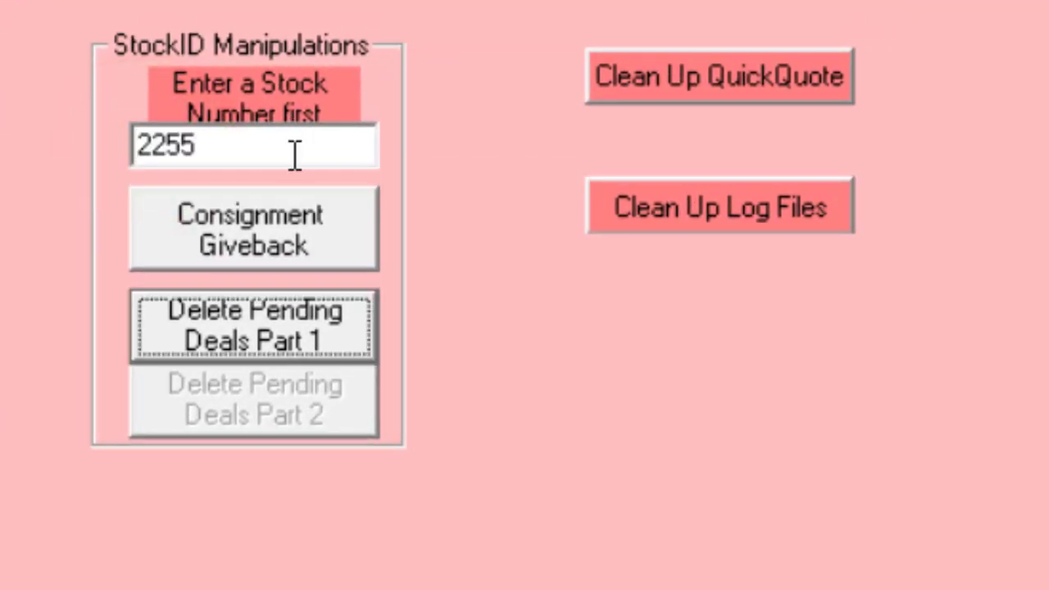
click(277, 338)
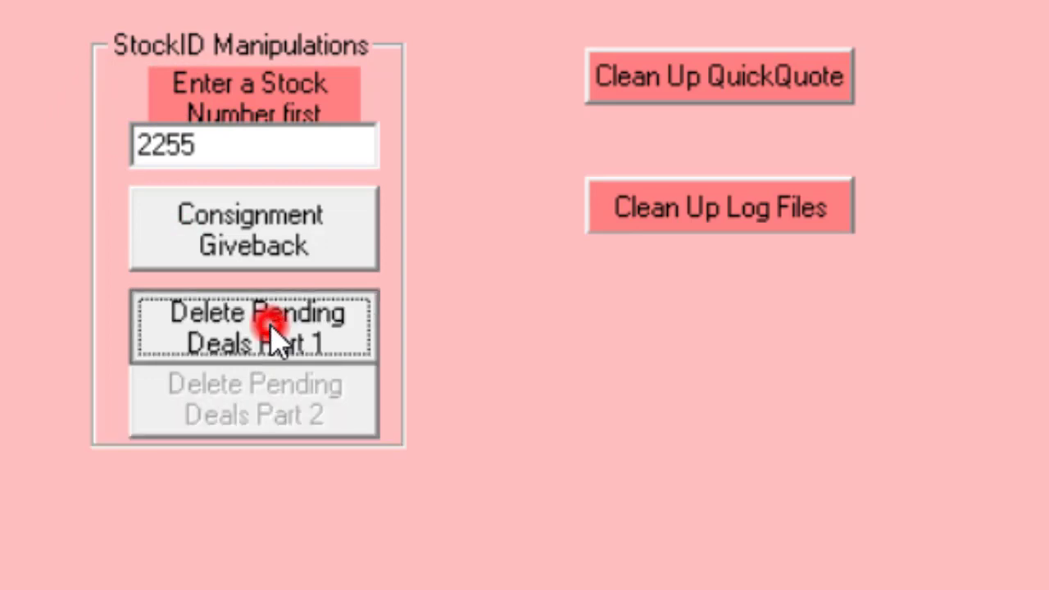